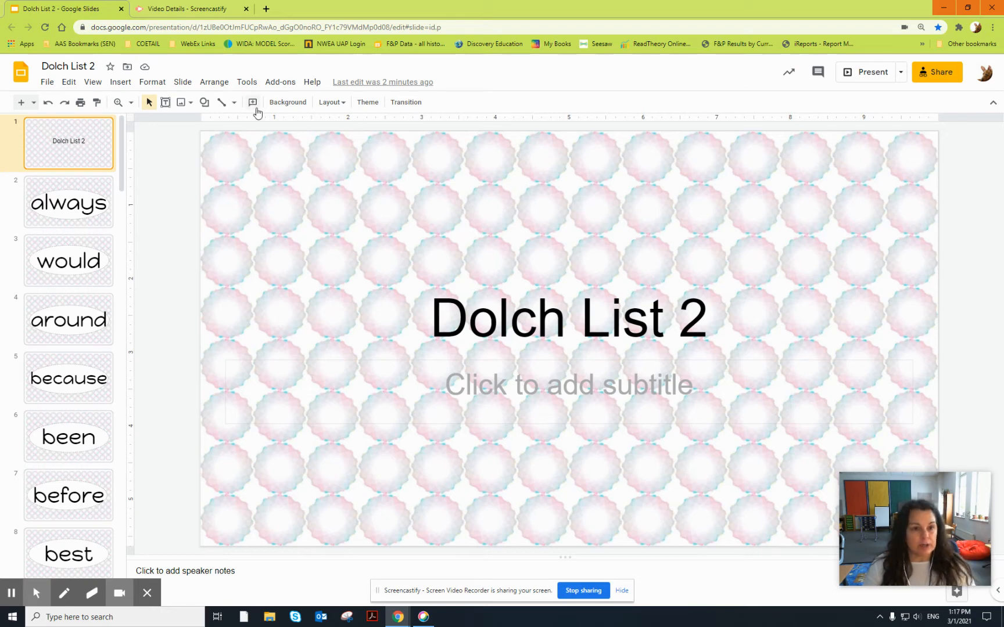
Step: Set the title slide's background to the pale pink-and-blue circle pattern from the "pretty backgroud" image search results
left_click(288, 103)
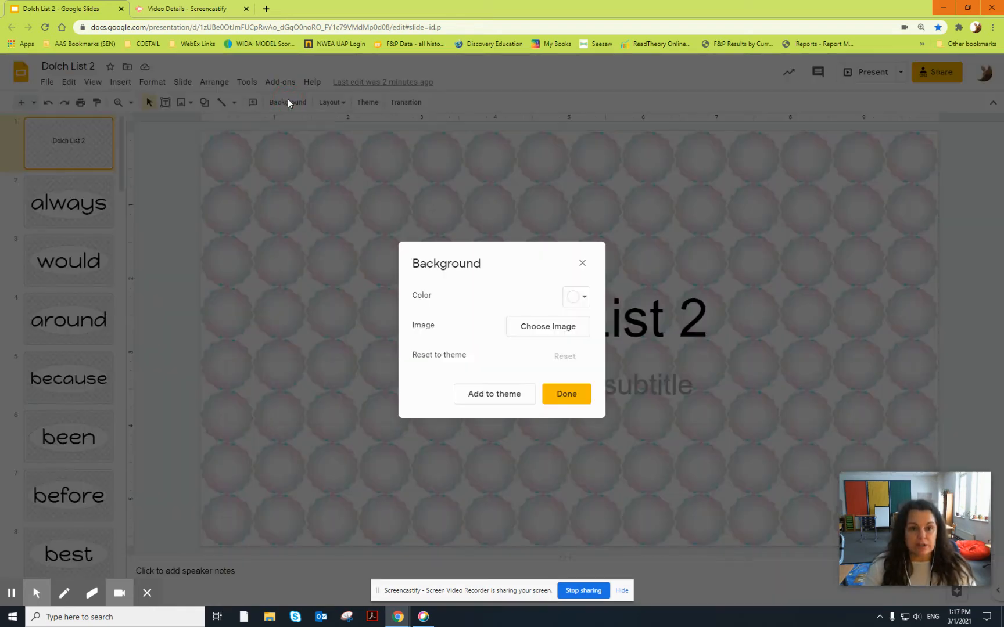
left_click(562, 327)
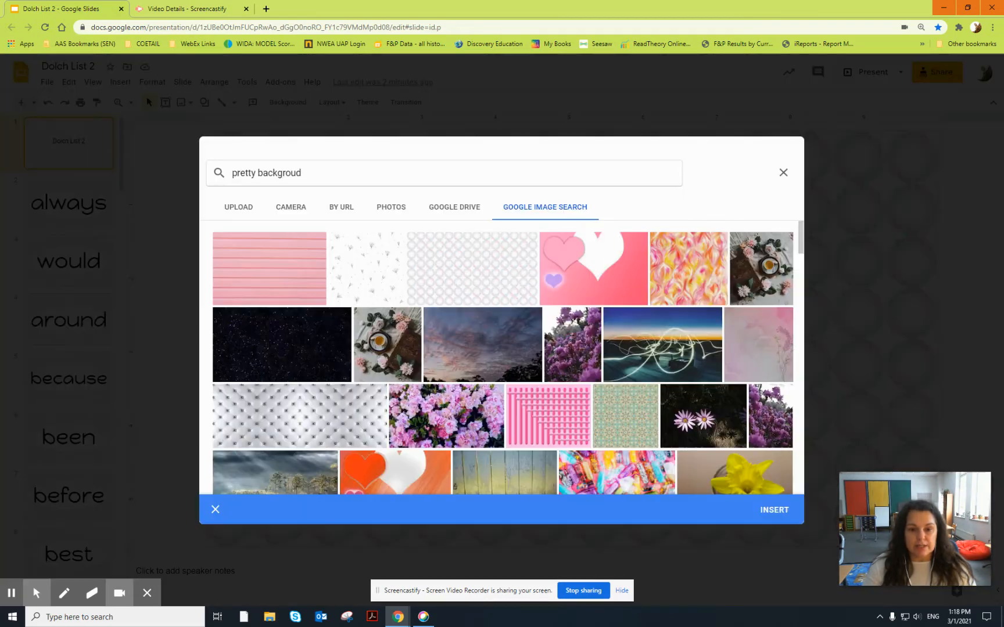
left_click(529, 211)
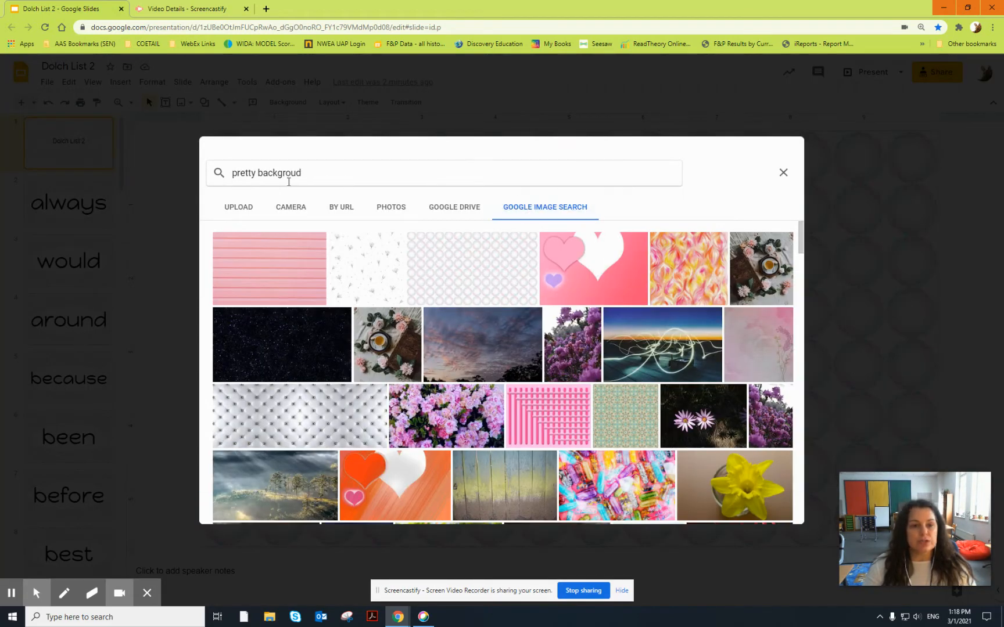
left_click_drag(305, 172, 221, 172)
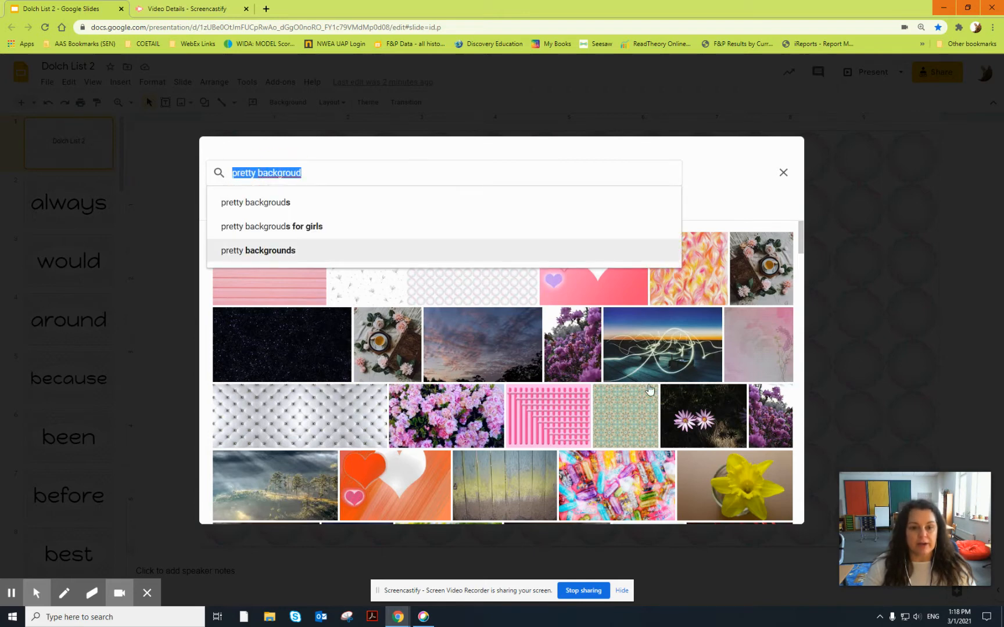
left_click(711, 222)
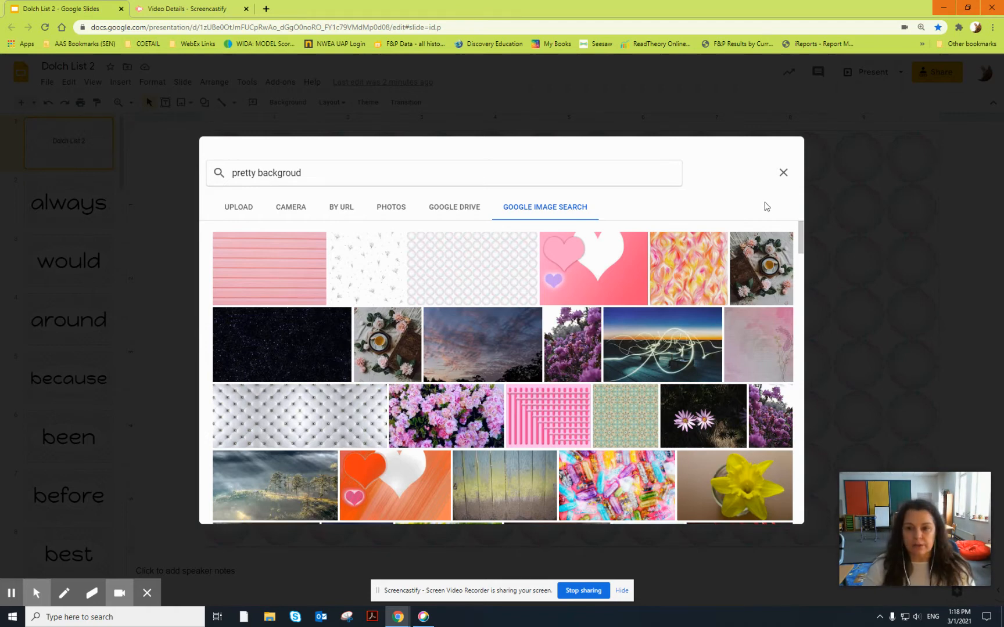
left_click(504, 258)
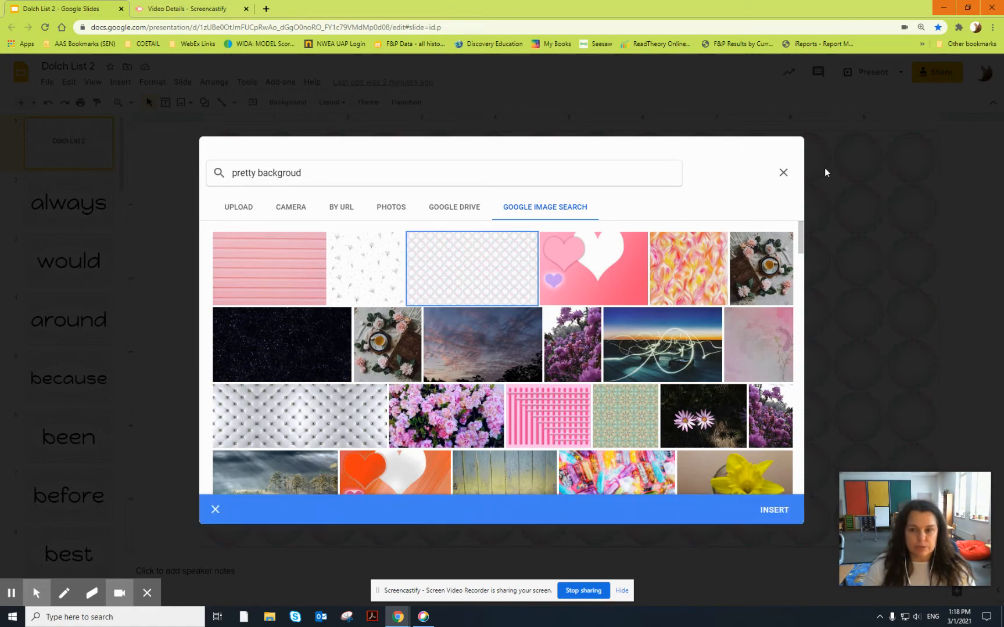
left_click(779, 512)
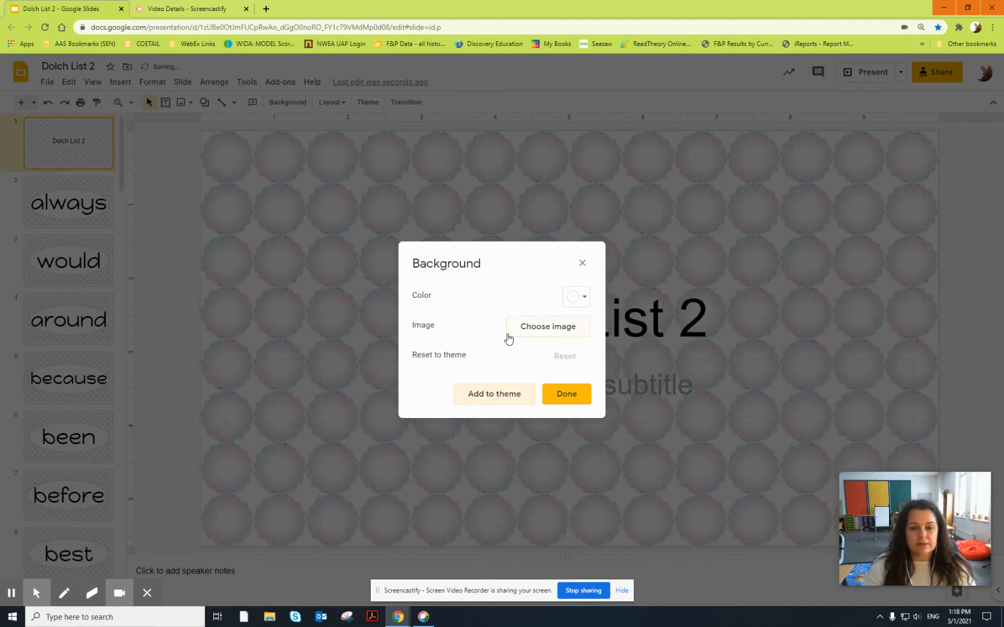
left_click(571, 394)
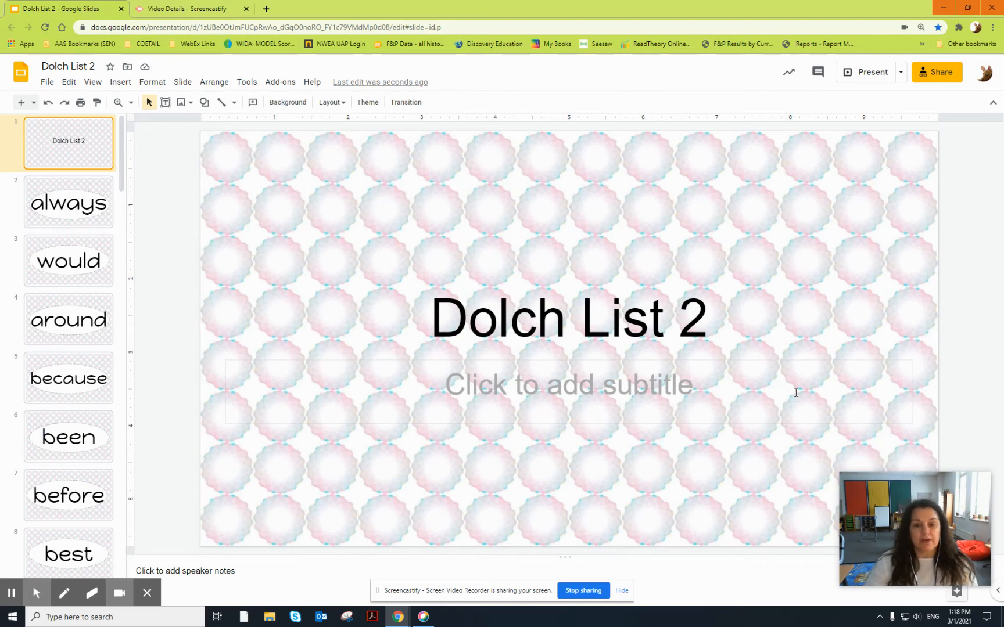
left_click(84, 214)
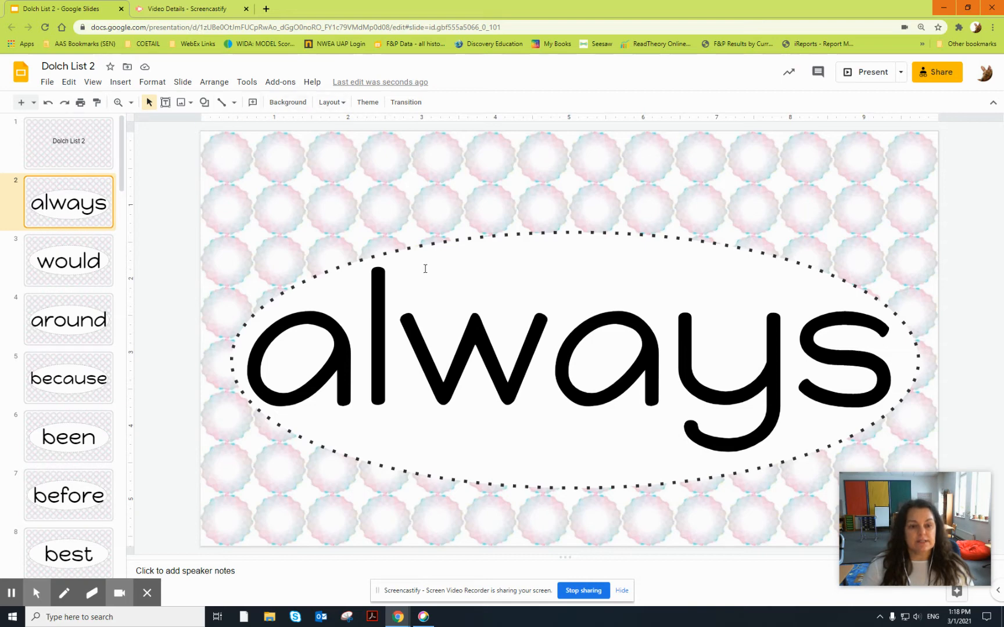
left_click(537, 346)
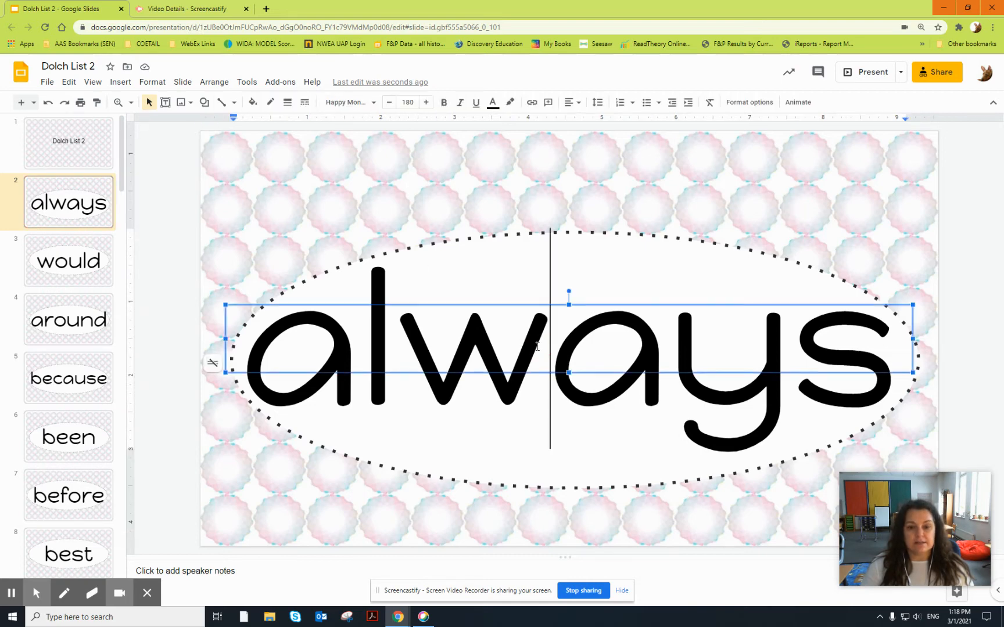
left_click(365, 104)
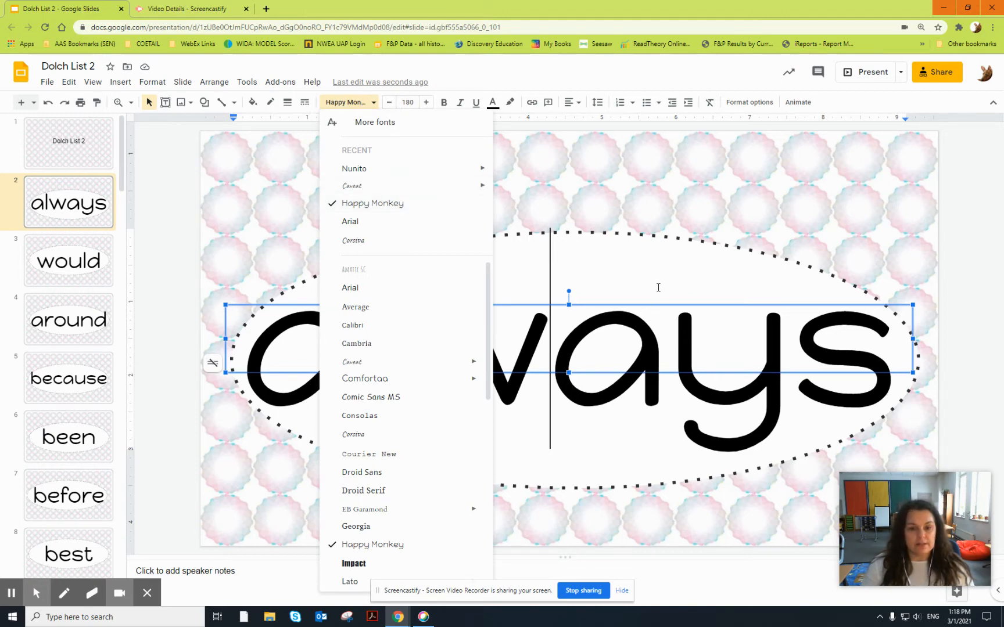
left_click(668, 349)
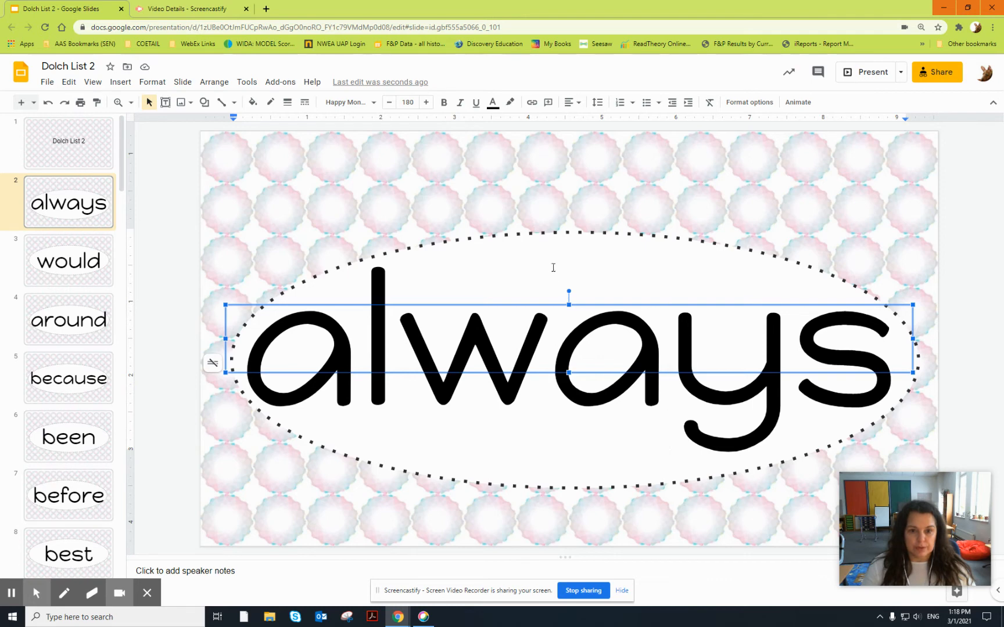
Step: Draw a wide oval about 6.6 inches wide and 2.8 inches high over the title and subtitle on slide 1
left_click(91, 152)
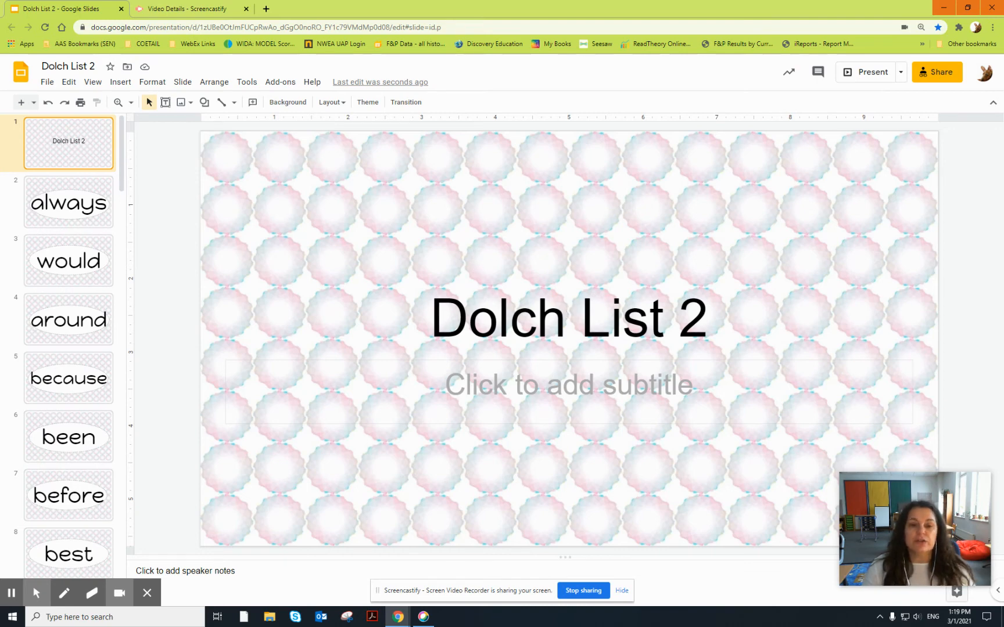
left_click(566, 316)
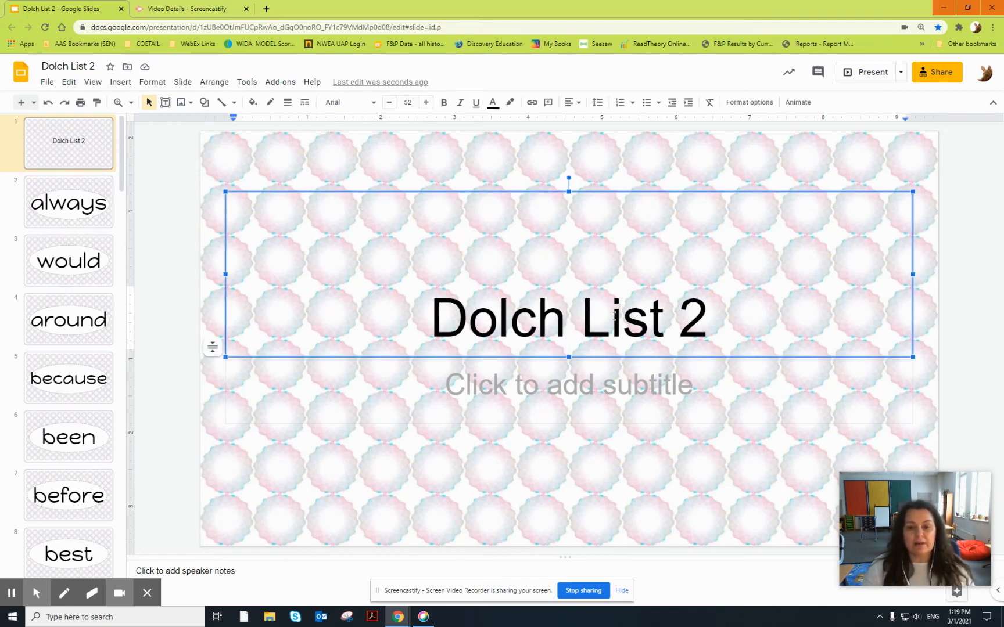
left_click(120, 82)
mouse_move(144, 183)
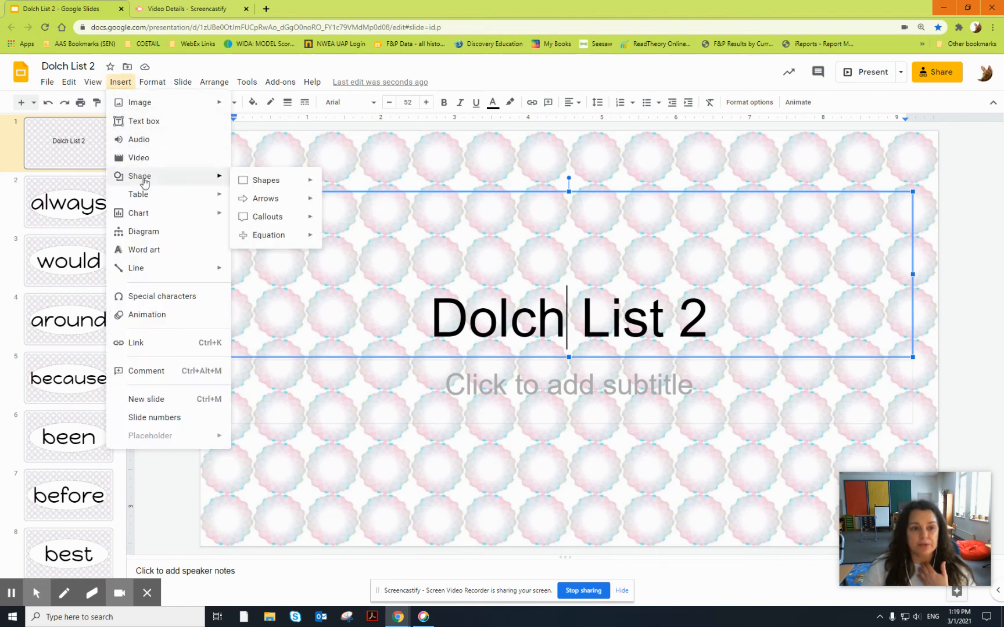
mouse_move(282, 181)
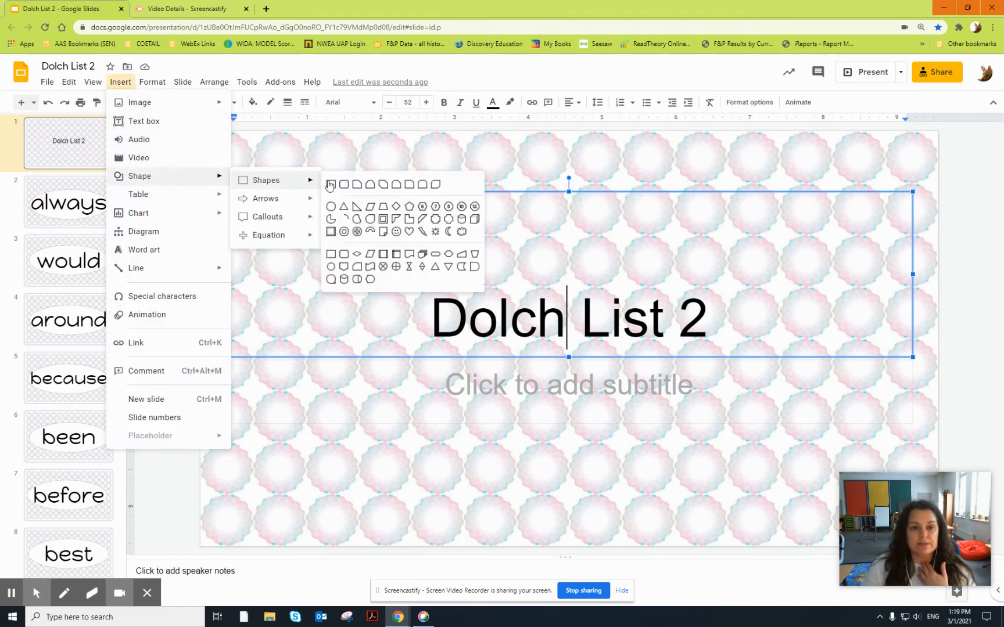
left_click(330, 206)
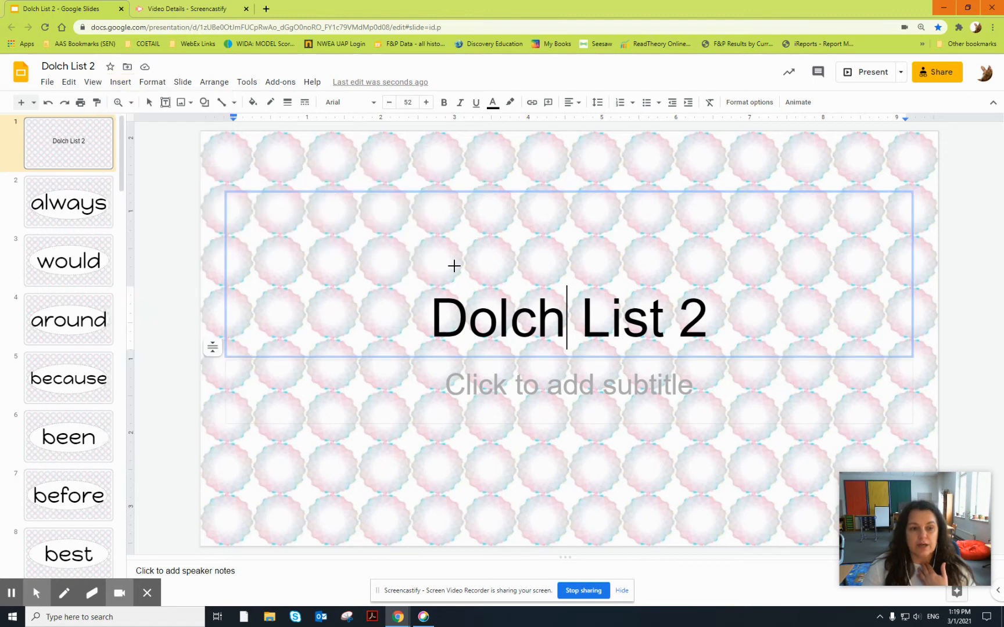
left_click_drag(328, 232, 813, 440)
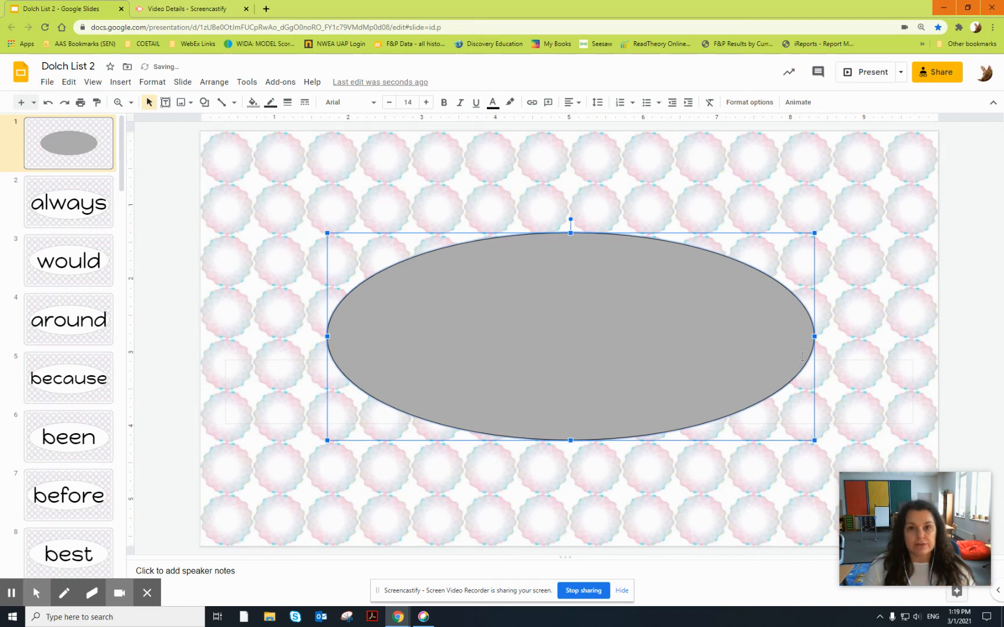
Step: Make the fill of the oval on the title slide transparent
right_click(493, 356)
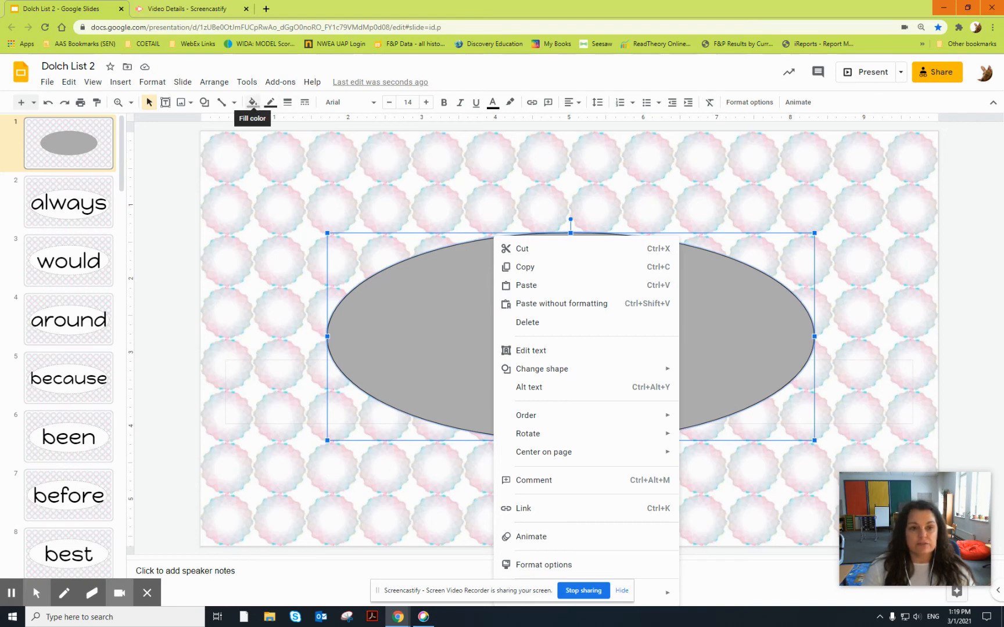
left_click(253, 102)
left_click(287, 145)
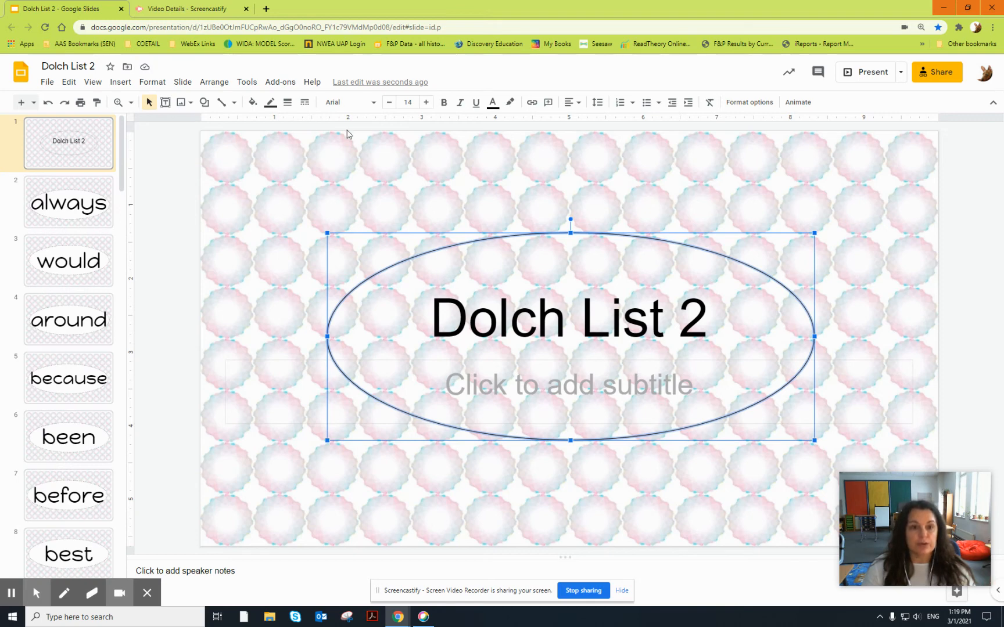
Step: Fill the oval with white and send it to the back, behind the title and subtitle text
left_click(253, 103)
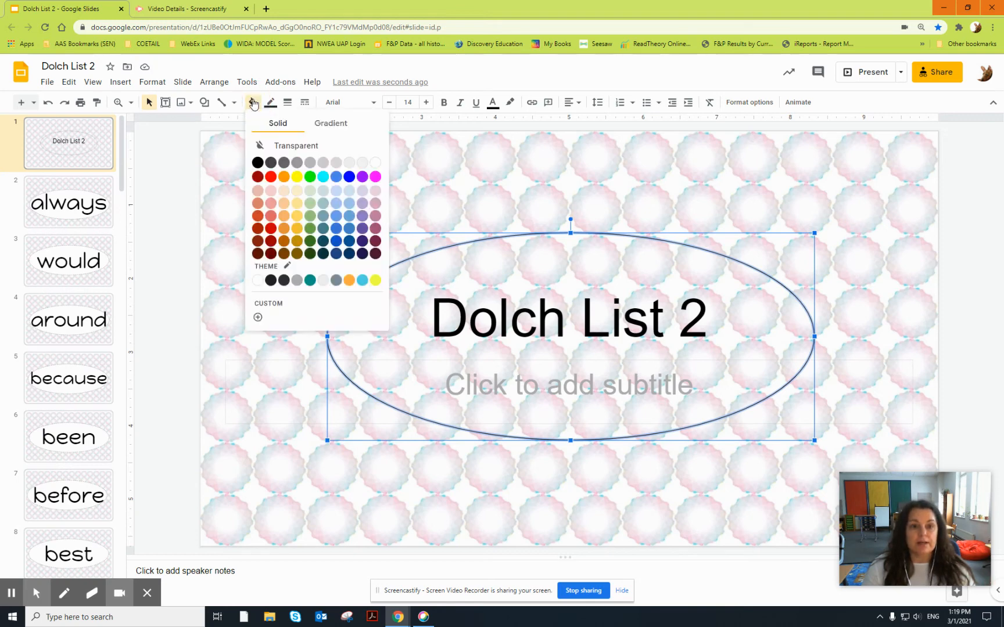
left_click(375, 163)
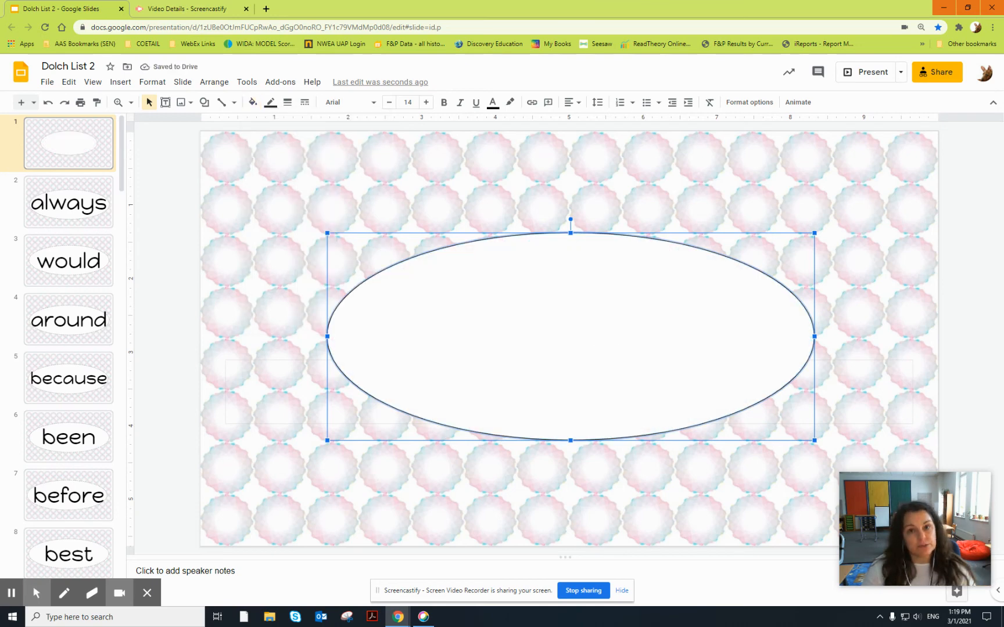
right_click(622, 337)
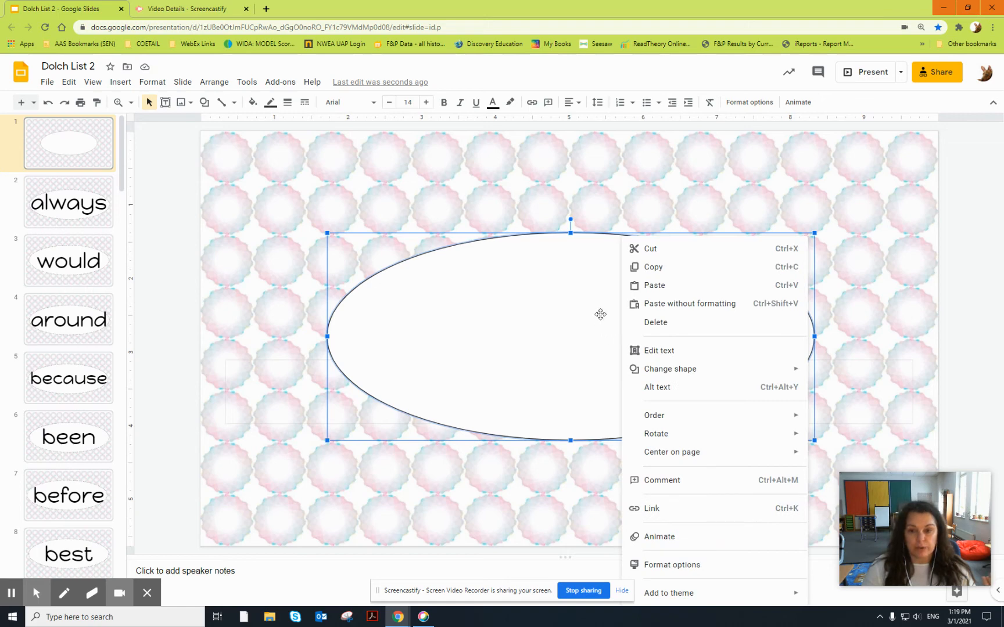
mouse_move(673, 420)
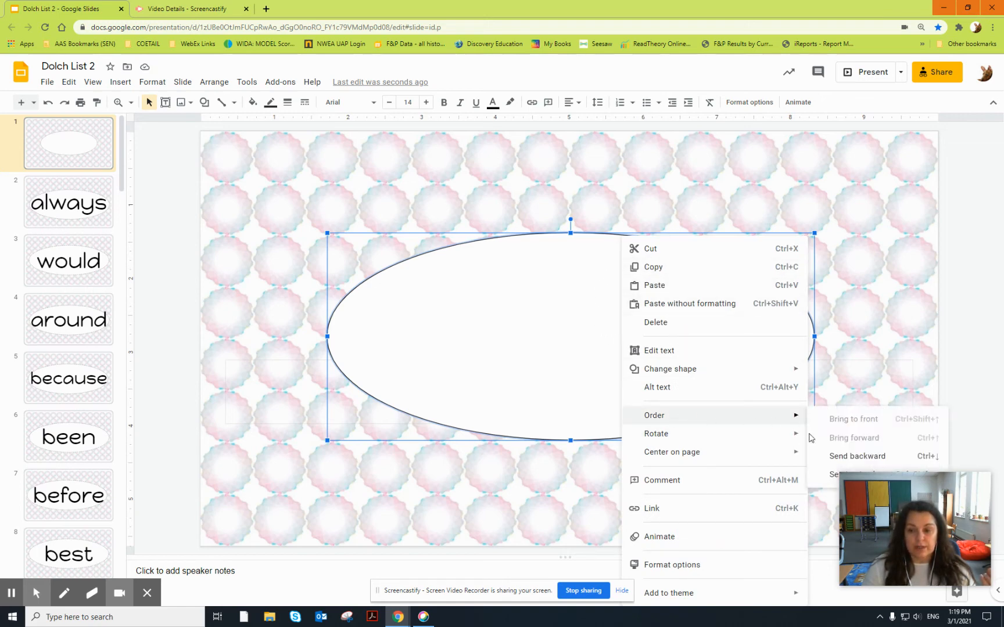
left_click(833, 475)
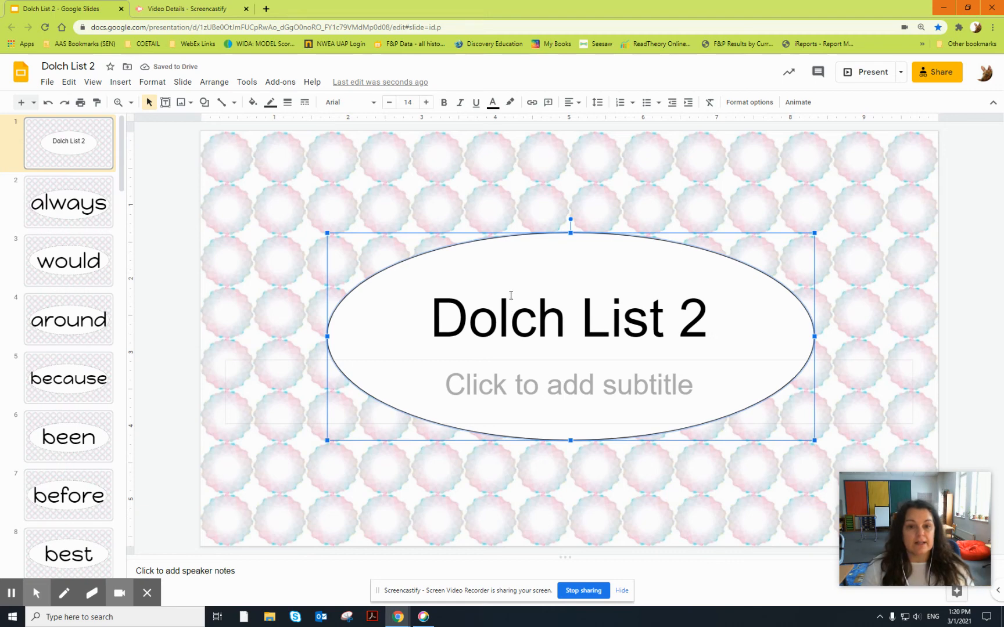
Step: Give the oval on the title slide a 4px dotted border
left_click(373, 277)
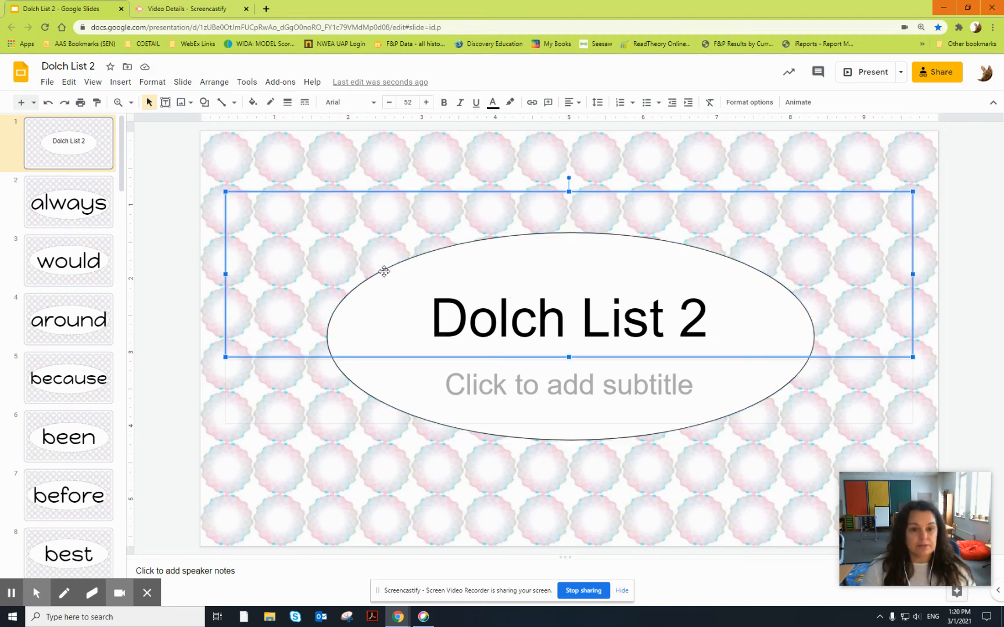
left_click(403, 410)
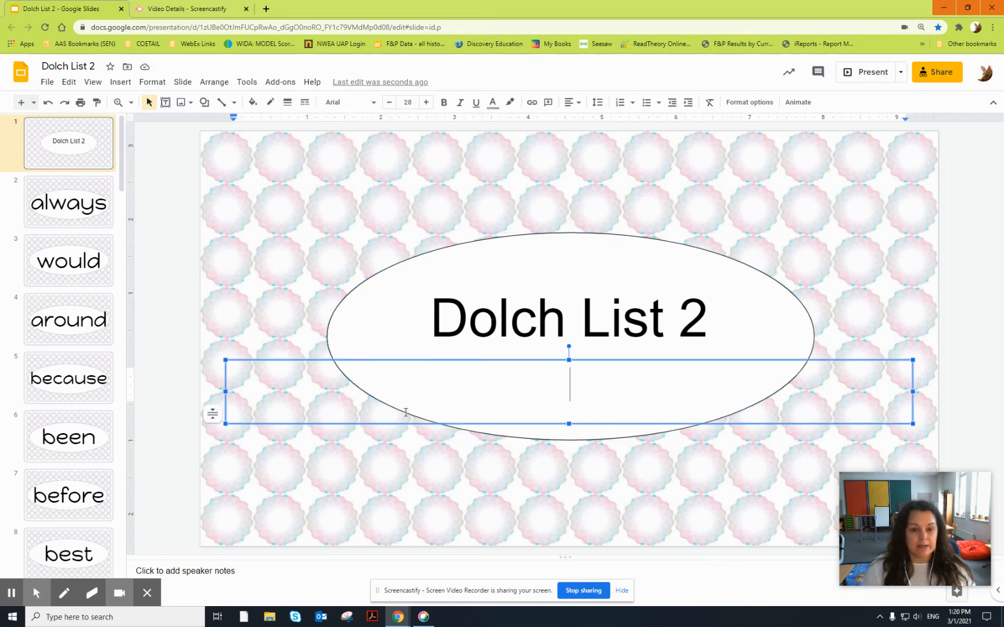
left_click(340, 300)
left_click(598, 434)
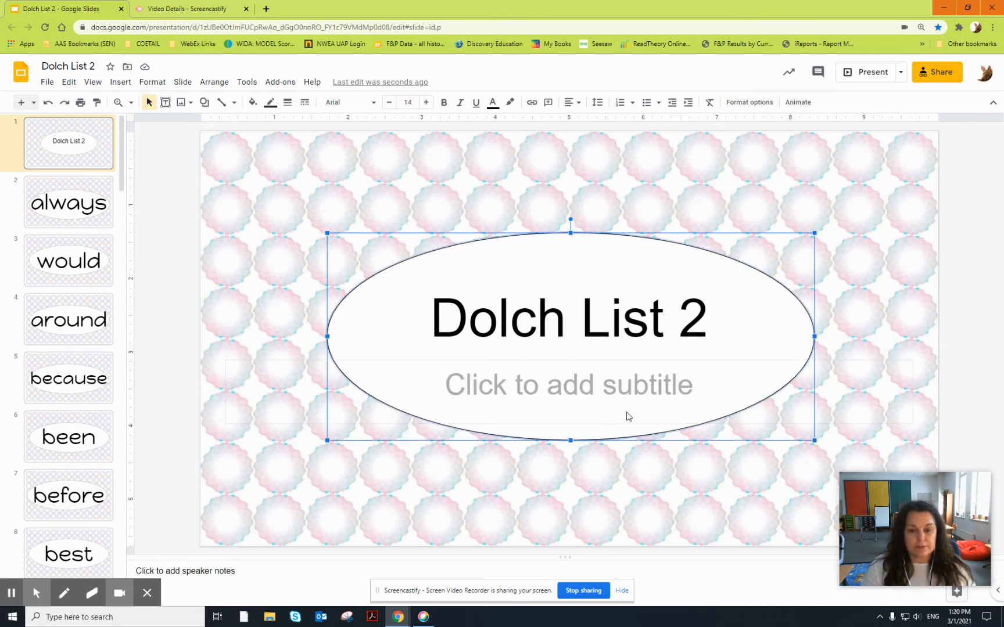
left_click(287, 103)
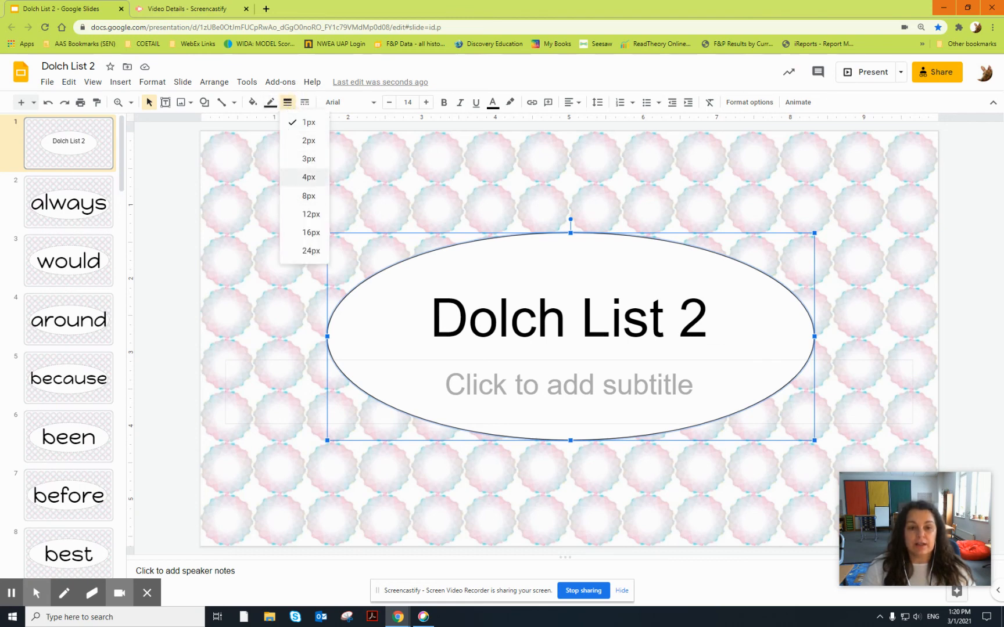
left_click(302, 178)
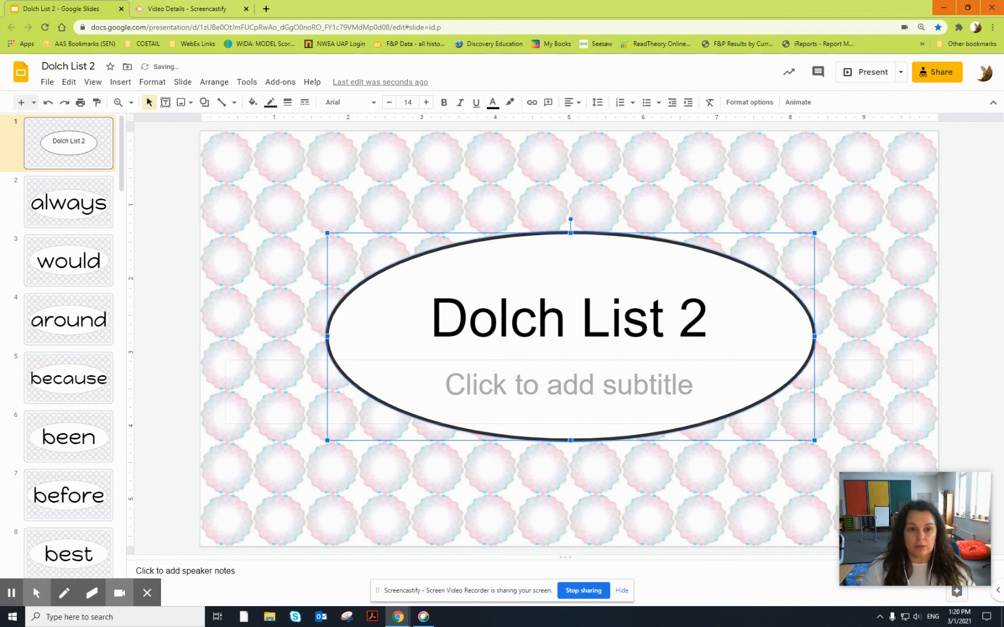
left_click(304, 102)
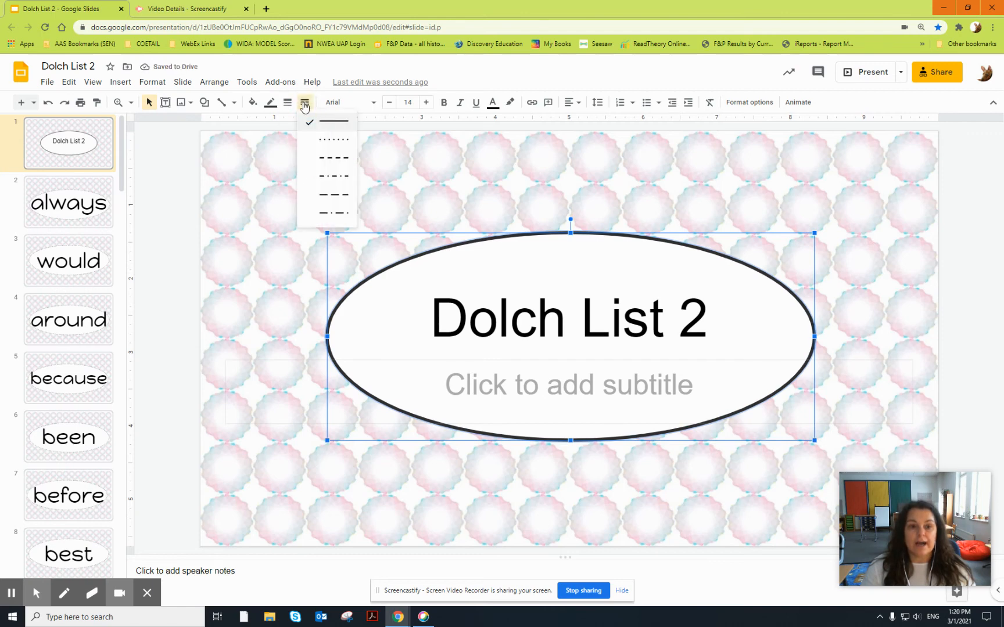
left_click(316, 143)
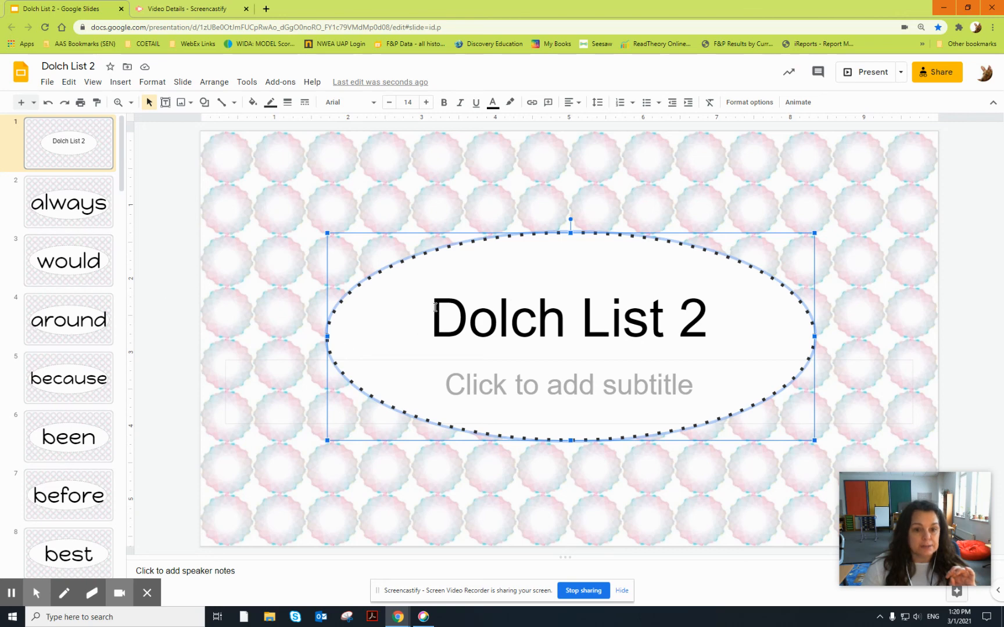
scroll(84, 329, "down", 20)
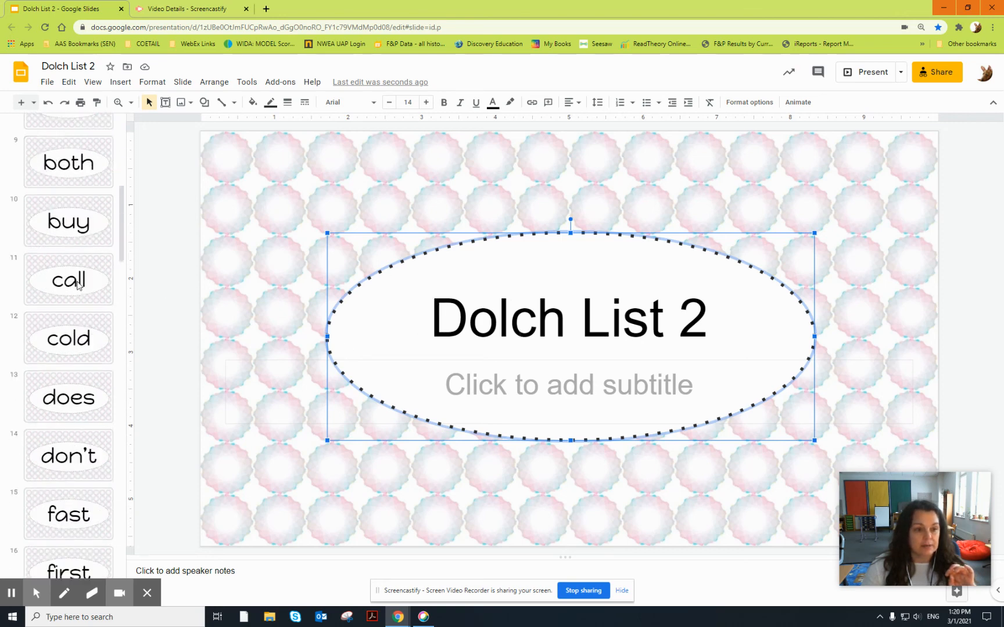
scroll(84, 328, "down", 14)
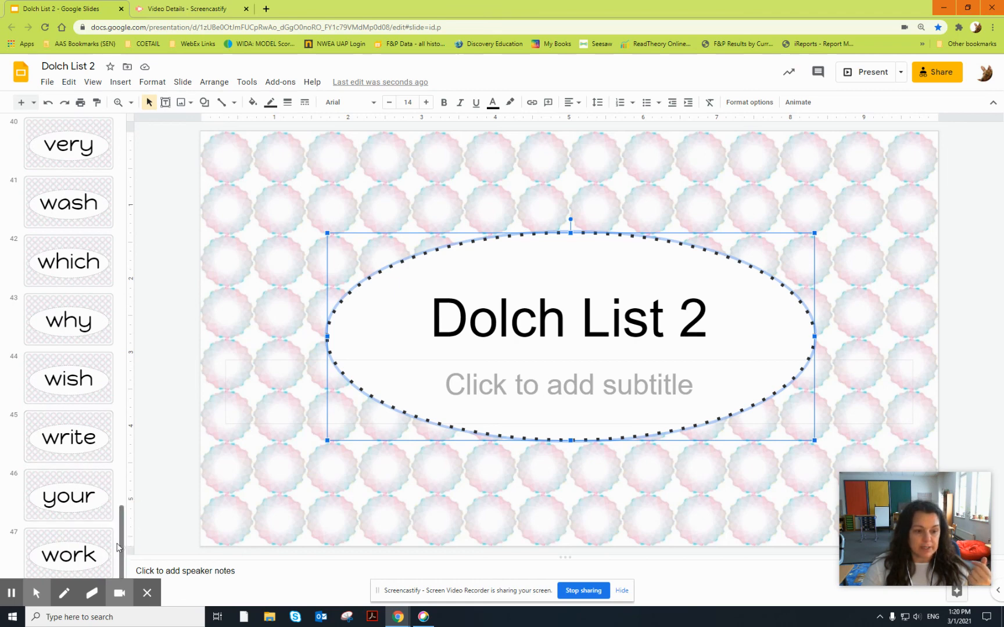
scroll(102, 546, "up", 12)
scroll(99, 464, "up", 20)
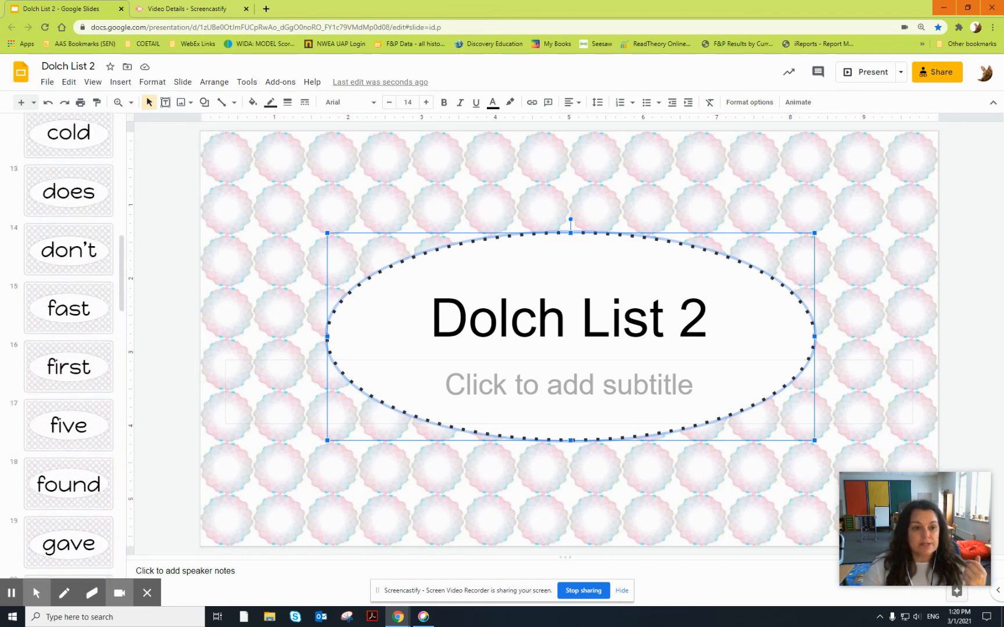